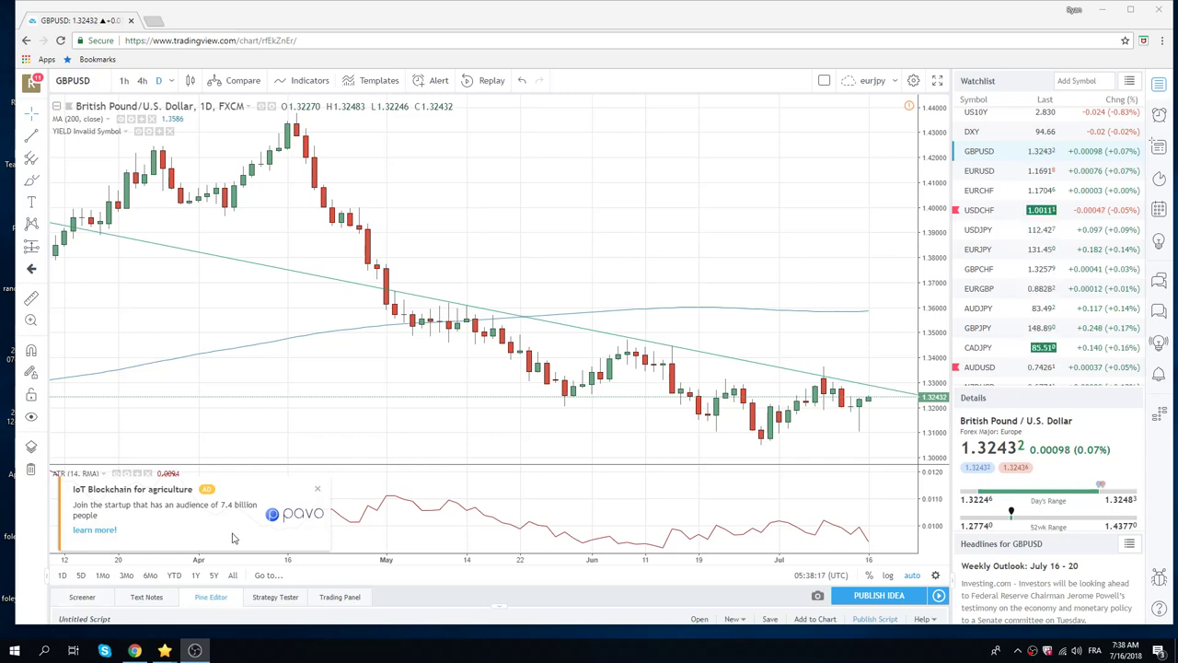
- Close the ad box covering the ATR pane under the GBPUSD daily chart
click(317, 489)
- Dismiss the no-ads upgrade offer and switch to the EURUSD daily chart
click(466, 440)
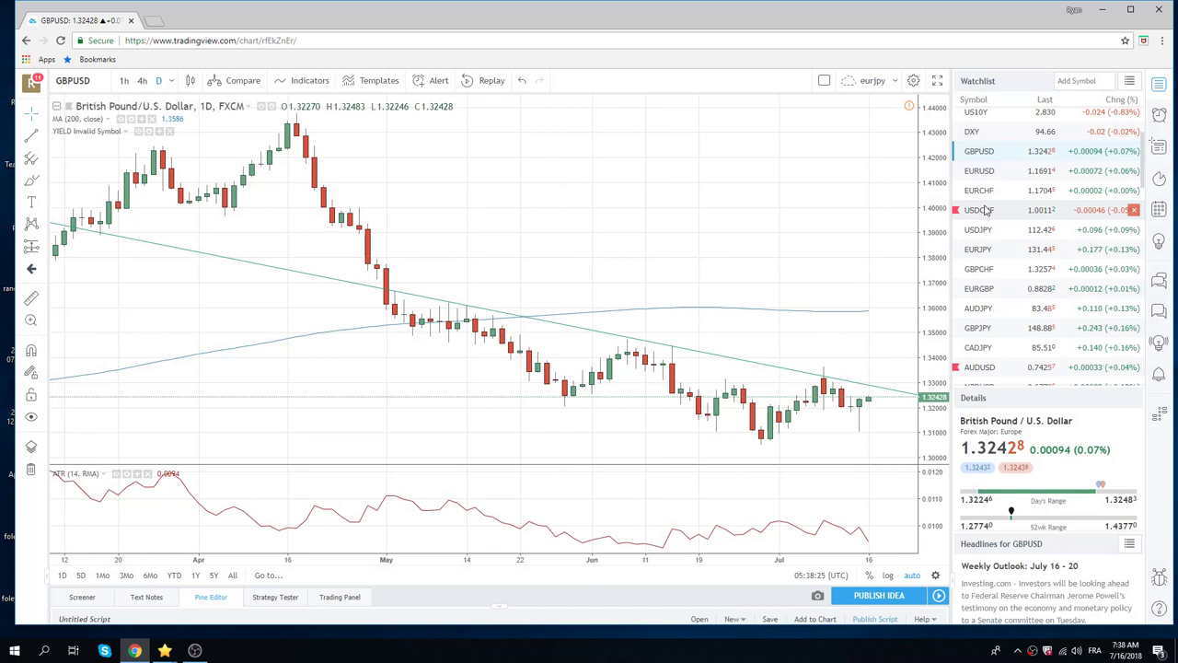
click(980, 170)
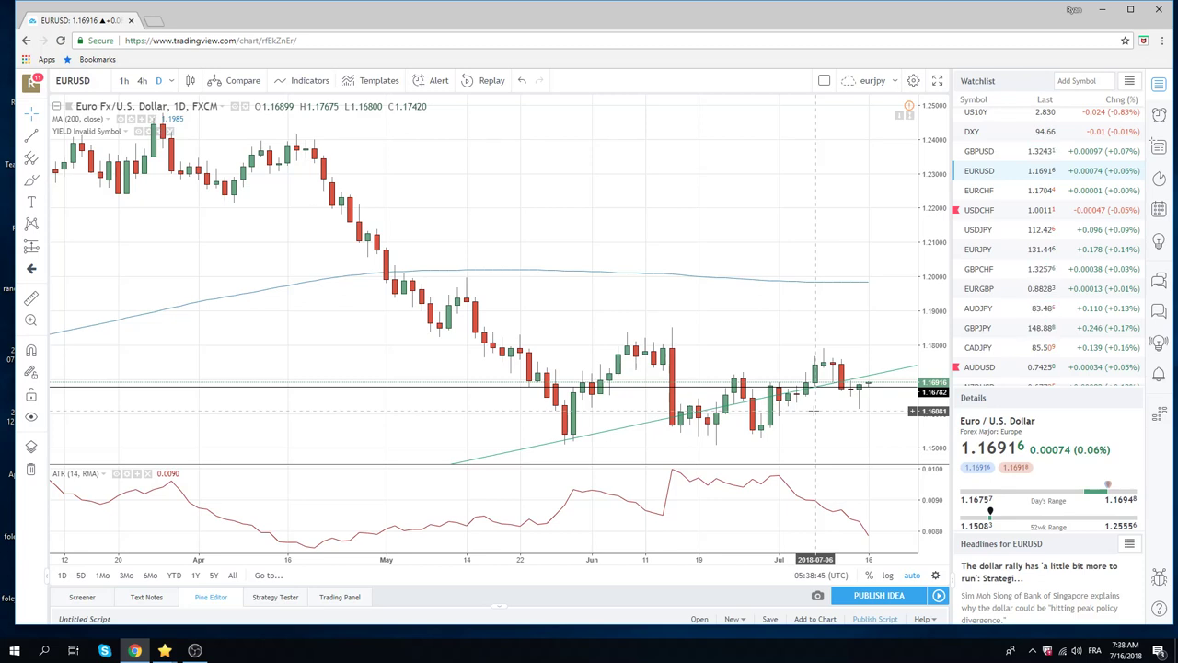
- Show the USDJPY daily chart from the watchlist
click(992, 231)
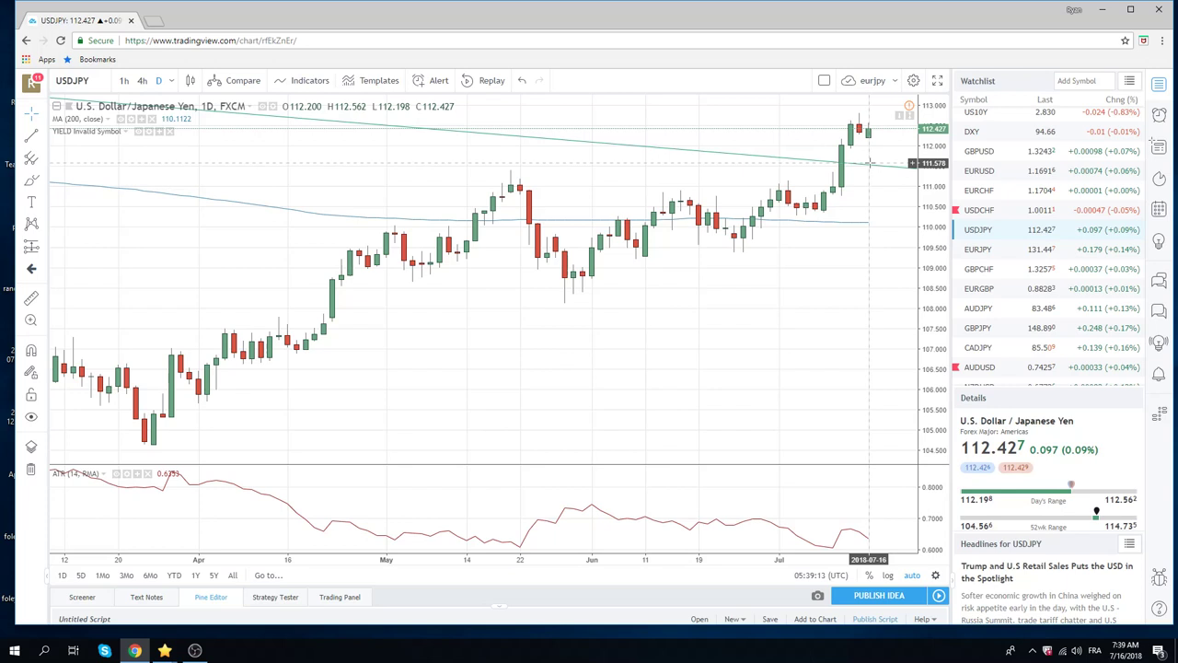
- Show the USDCHF daily chart from the watchlist
click(984, 212)
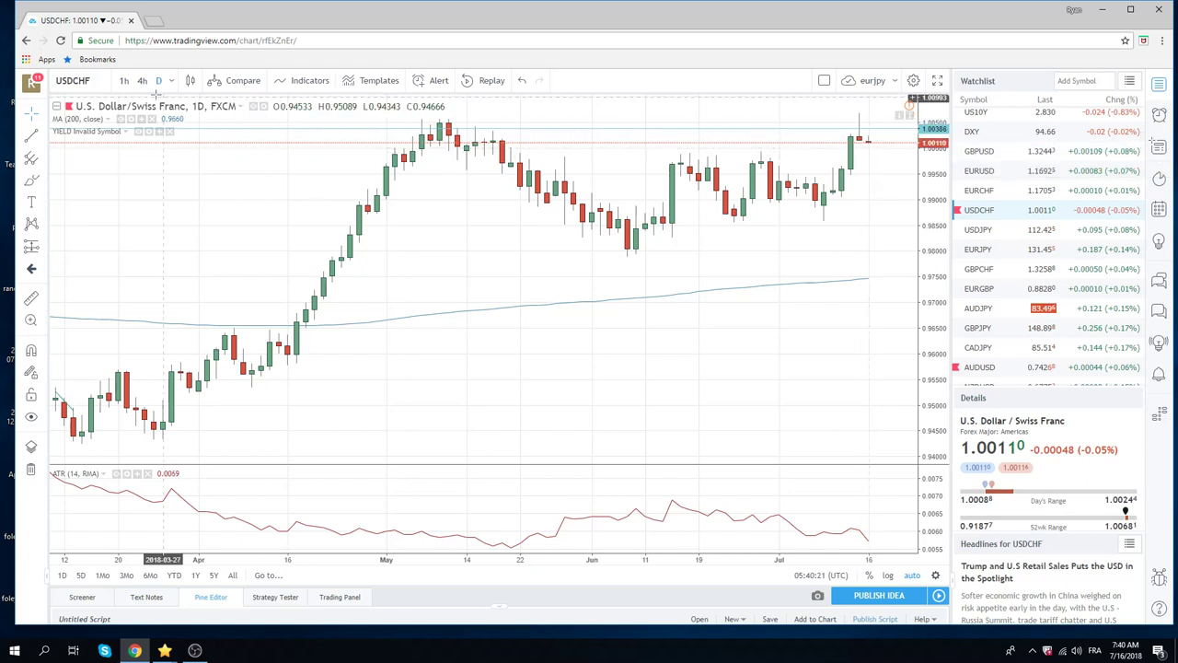
- Set the chart to the 1h interval, then switch to GBPUSD
click(124, 81)
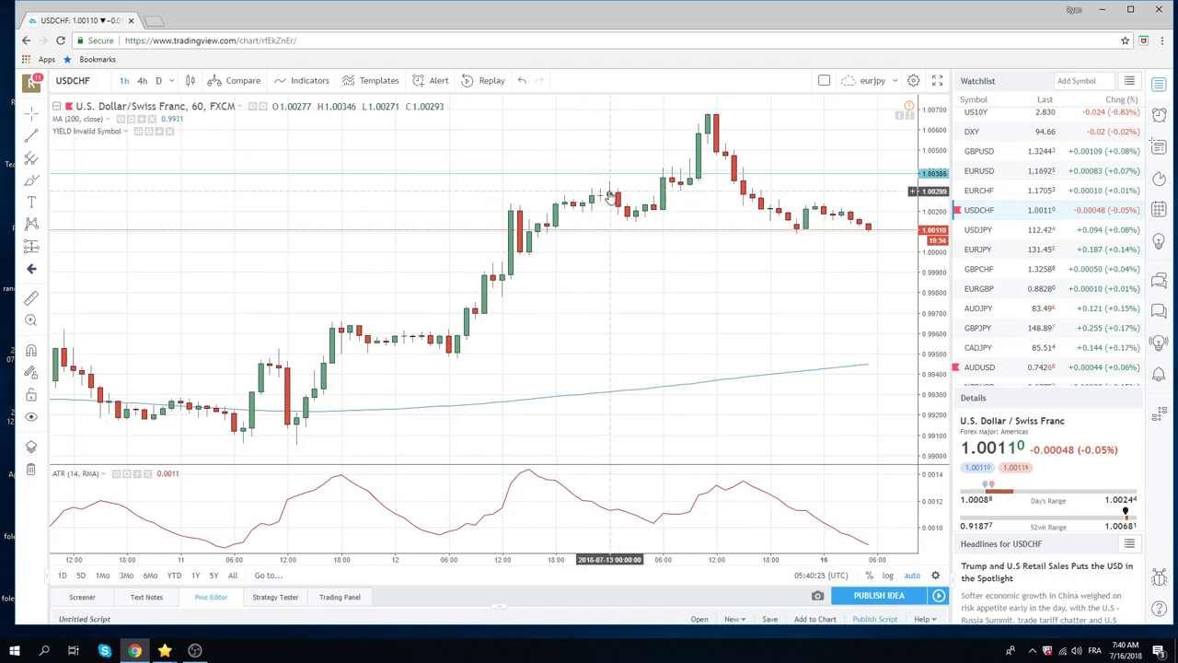
click(991, 154)
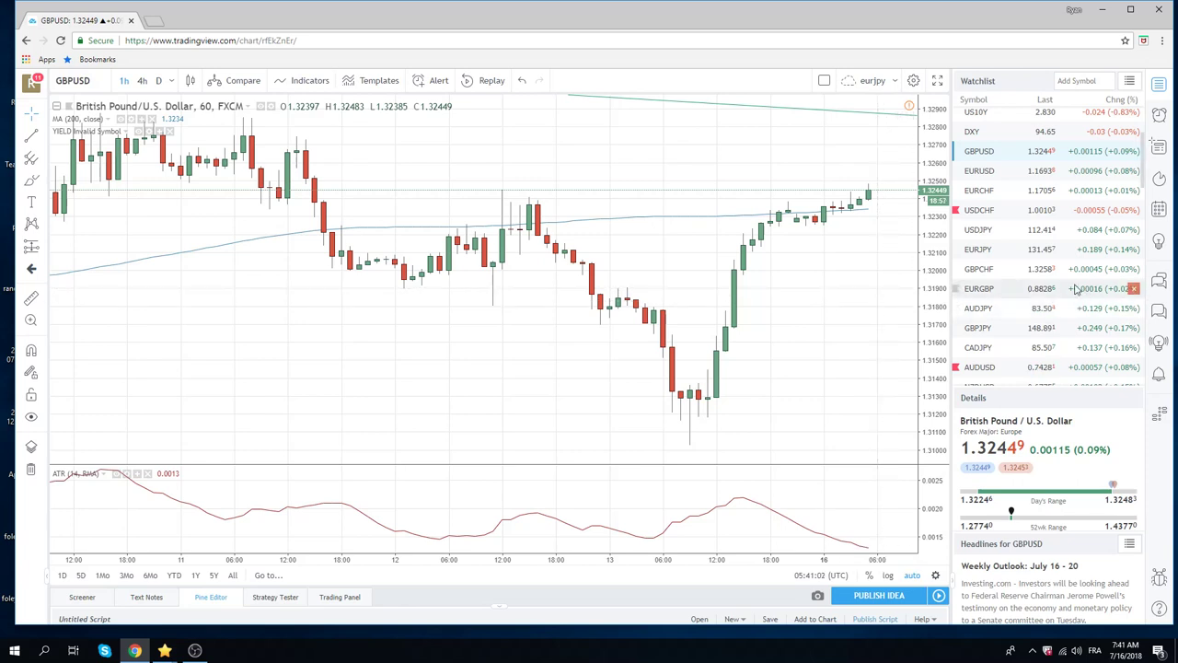
- Switch to EURGBP, zoom out, and set the 4h interval
click(992, 293)
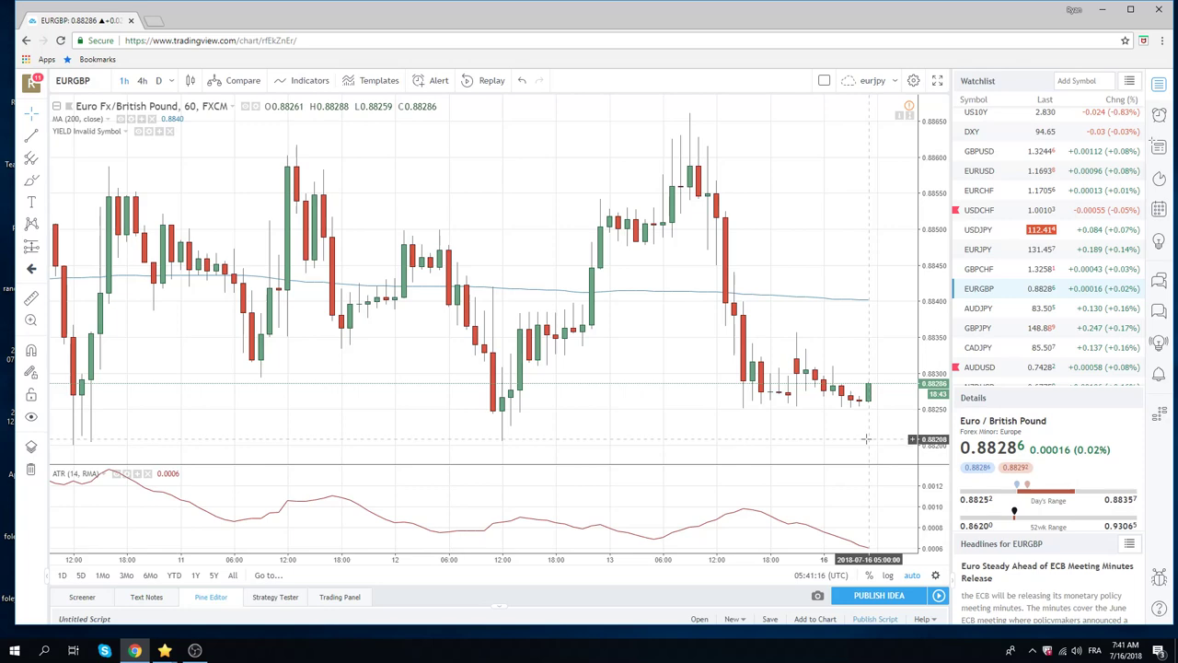
scroll(865, 439, down, 3)
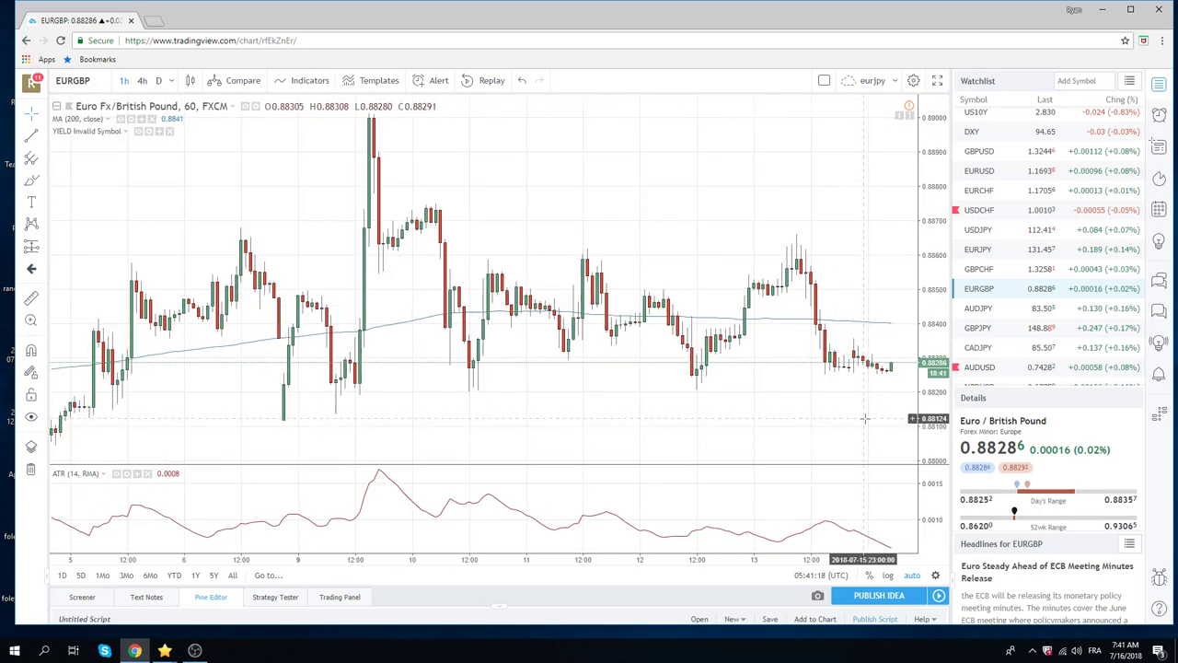
scroll(865, 420, down, 3)
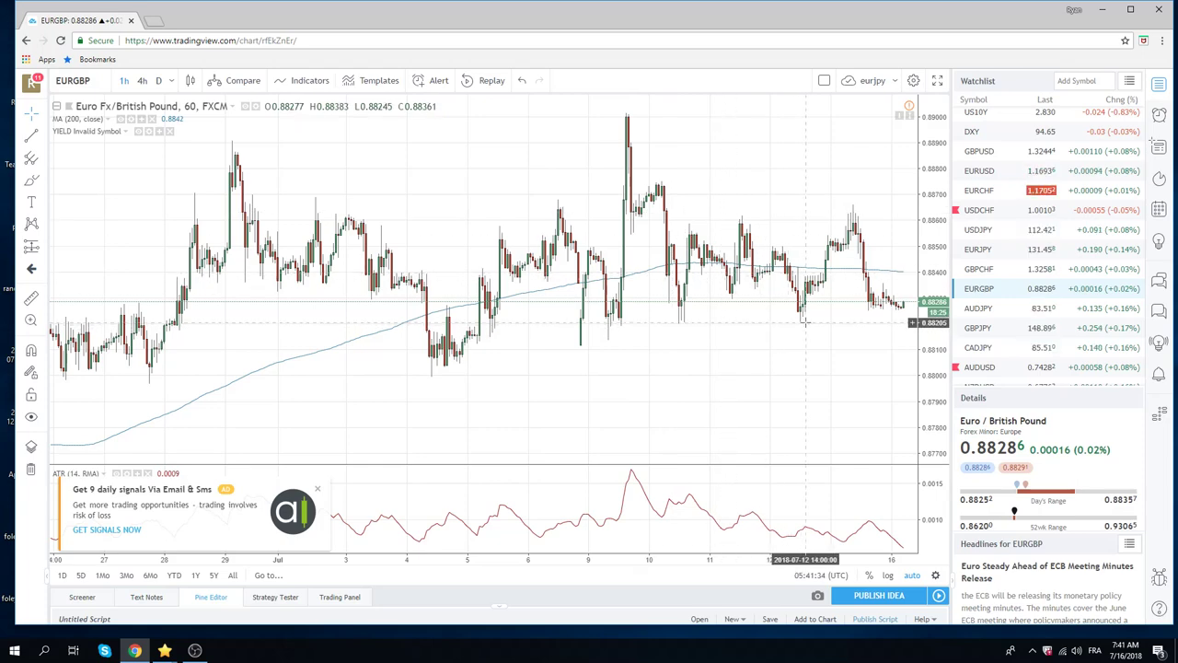
click(150, 81)
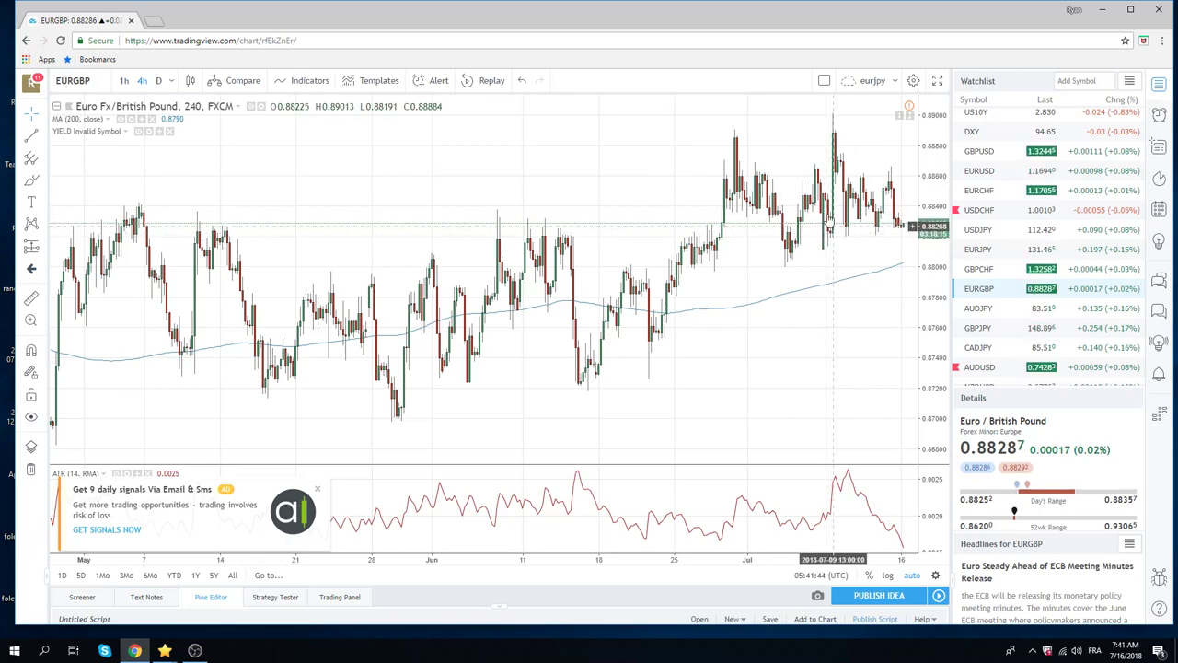
- Set the EURGBP chart to the D (daily) interval, adjusting the zoom
scroll(810, 236, down, 3)
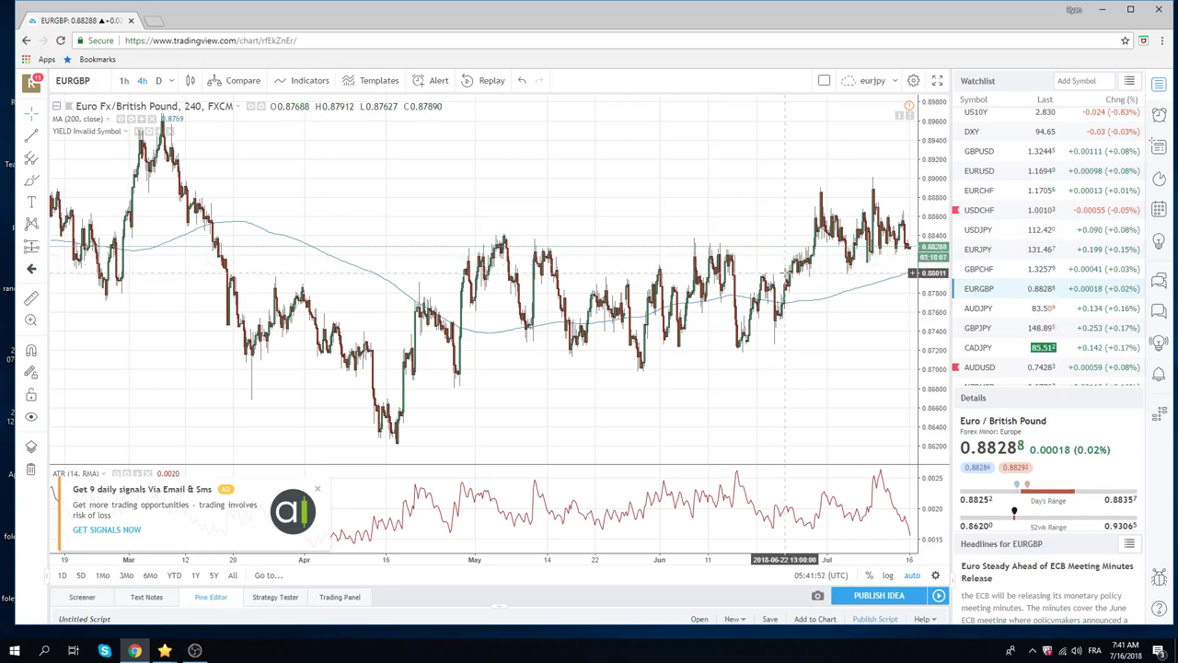
click(158, 81)
scroll(446, 228, up, 4)
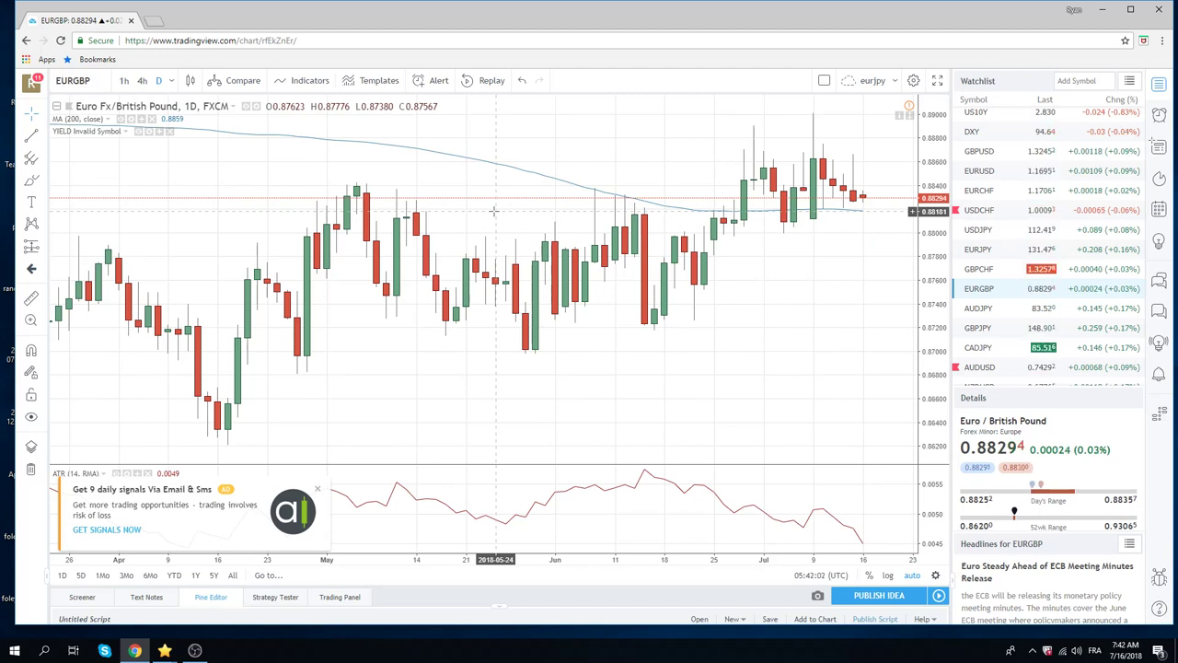
- Show the GBPCHF daily chart from the watchlist
click(980, 271)
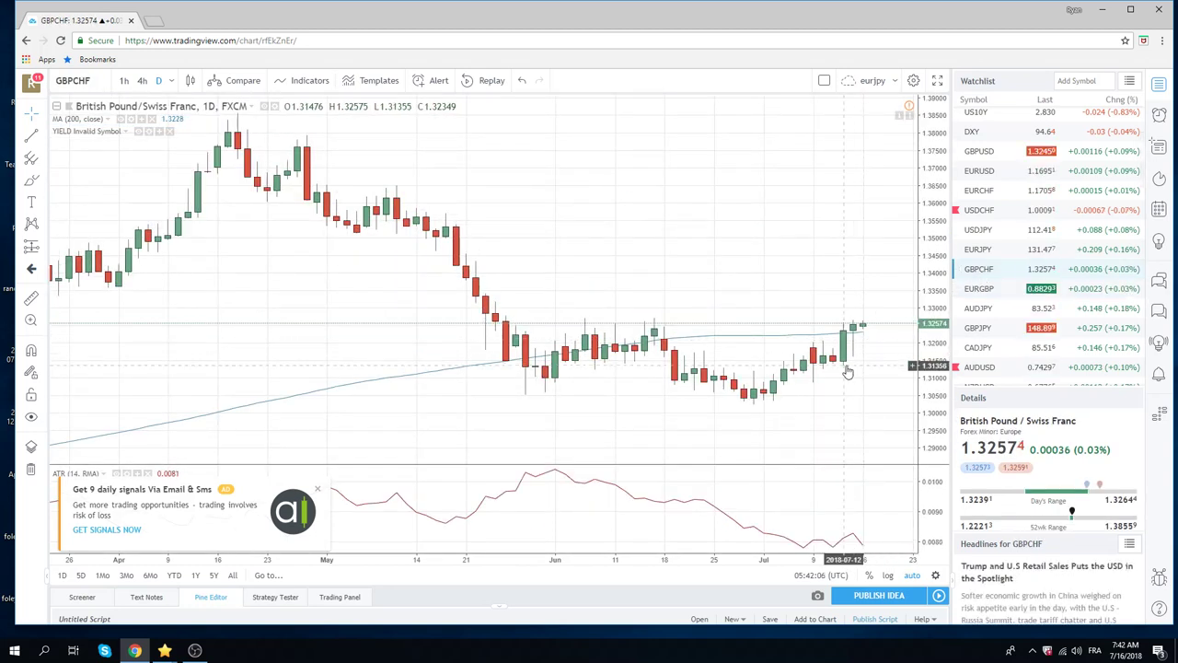